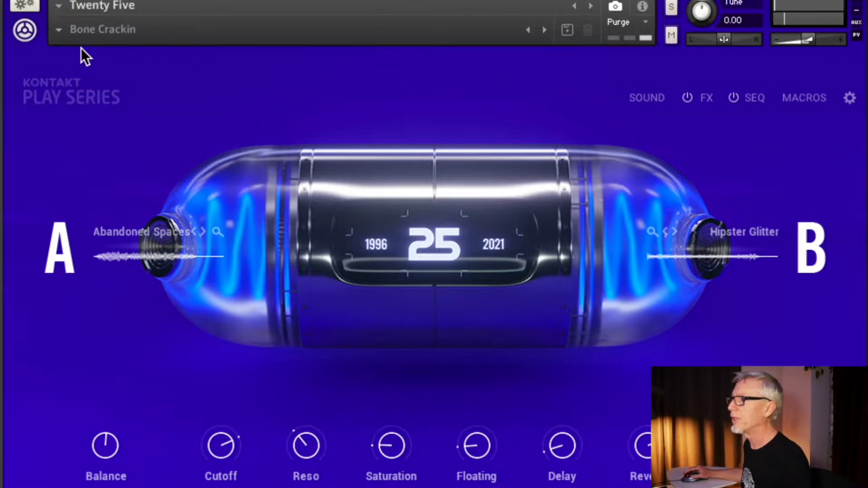
# - Load the I Dream Of Keys preset from the factory Piano & Keys category
pyautogui.click(60, 30)
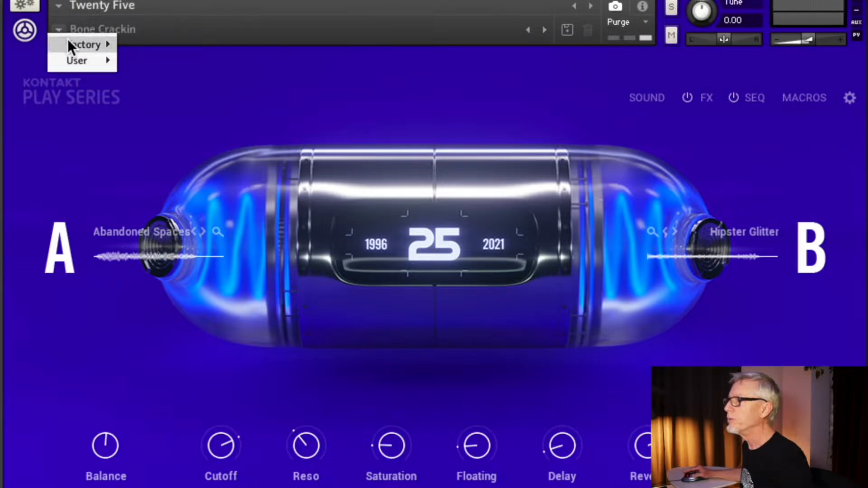
pyautogui.moveTo(75, 44)
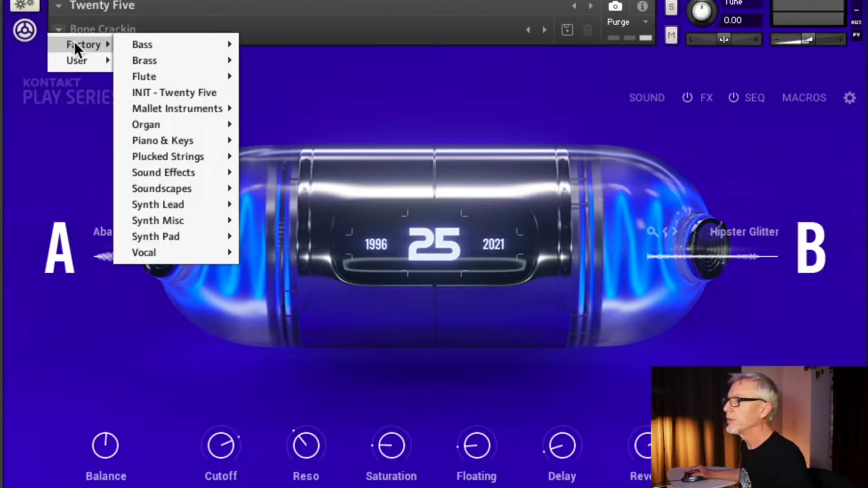
pyautogui.moveTo(164, 45)
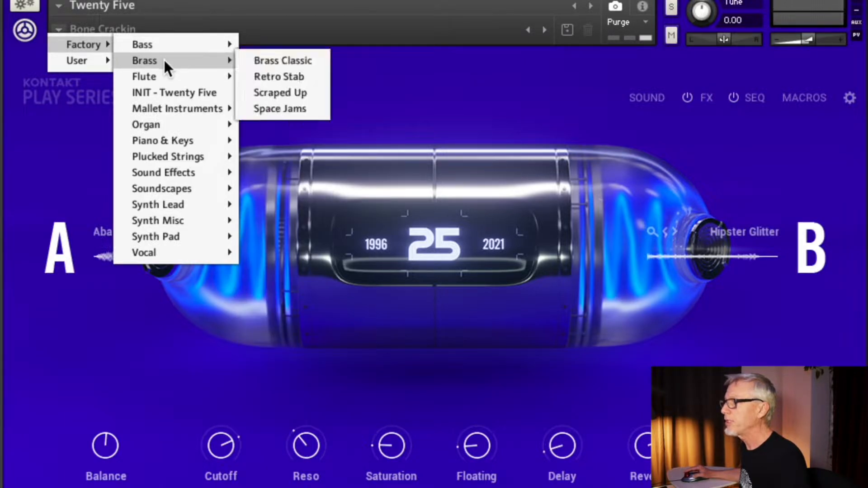
pyautogui.moveTo(165, 107)
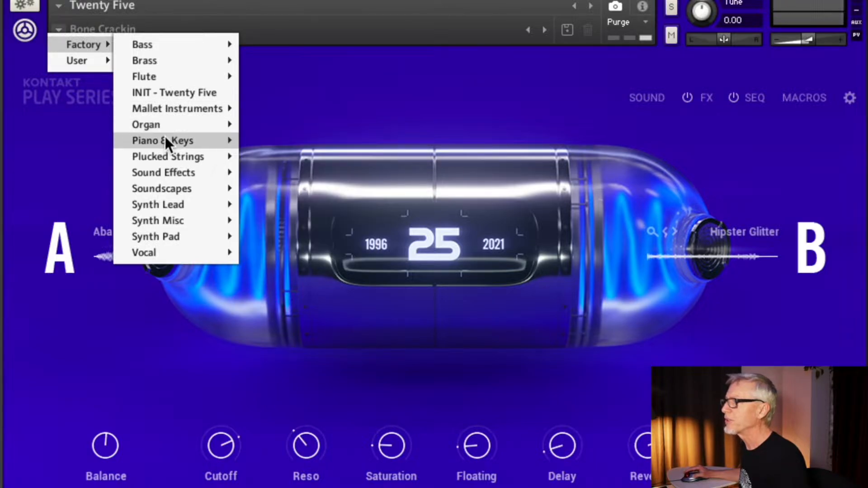
pyautogui.moveTo(165, 139)
pyautogui.click(291, 365)
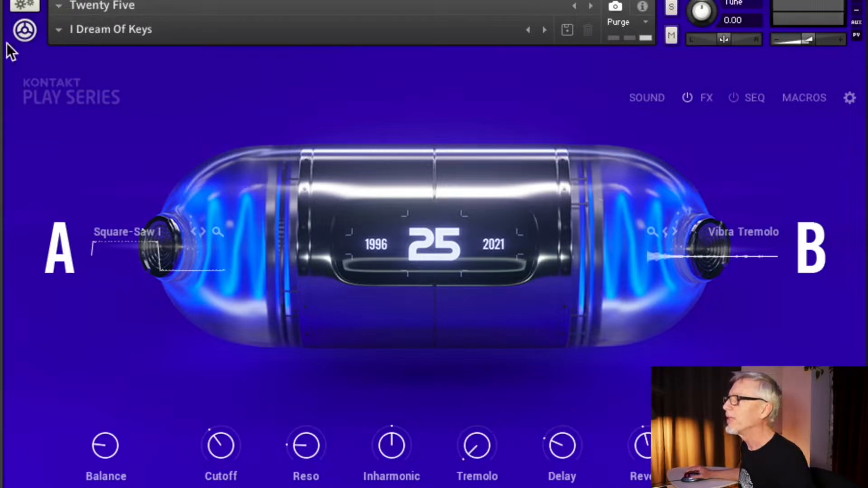
# - Load the factory INIT - Twenty Five preset to start from a basic patch
pyautogui.click(57, 31)
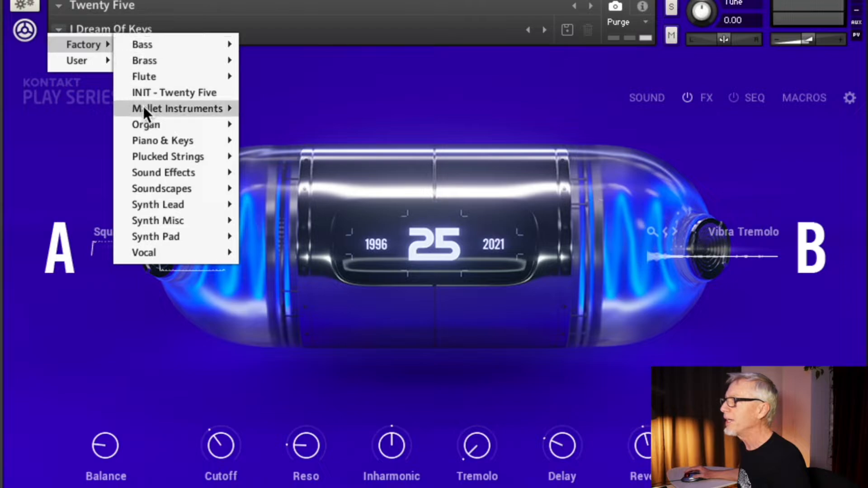
pyautogui.moveTo(161, 113)
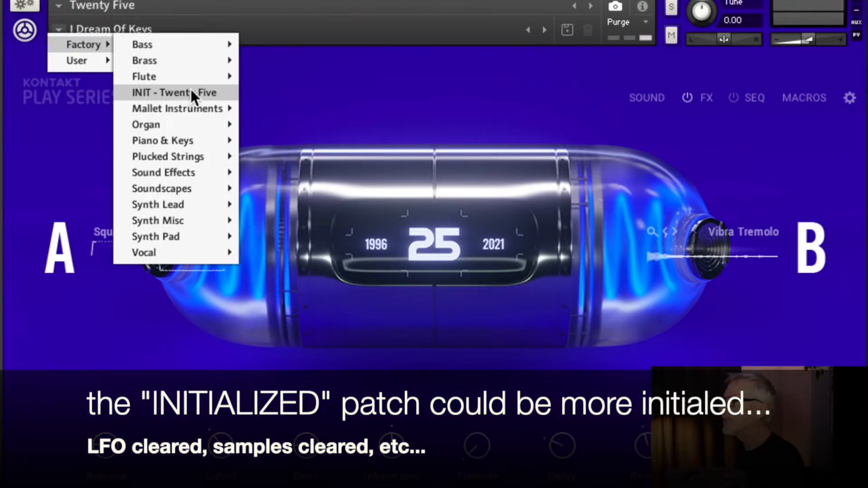
pyautogui.click(191, 90)
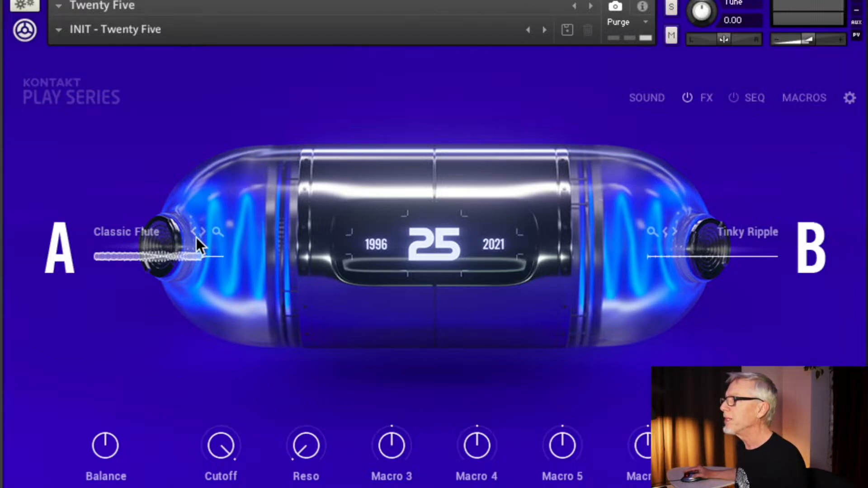
# - Choose Dirty Throat as the sound source for layer A and Lunacy for layer B
pyautogui.click(129, 239)
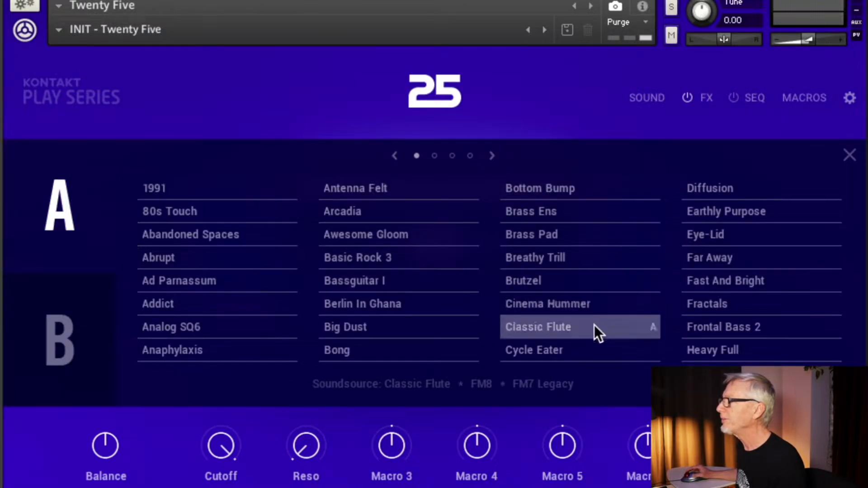
pyautogui.click(82, 346)
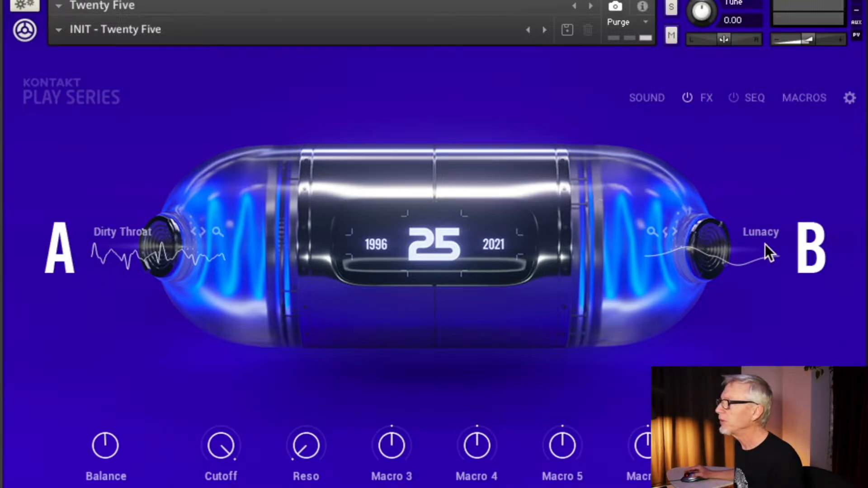
# - Check which product the sound sources of layers A and B come from, and close the source browser
pyautogui.click(131, 236)
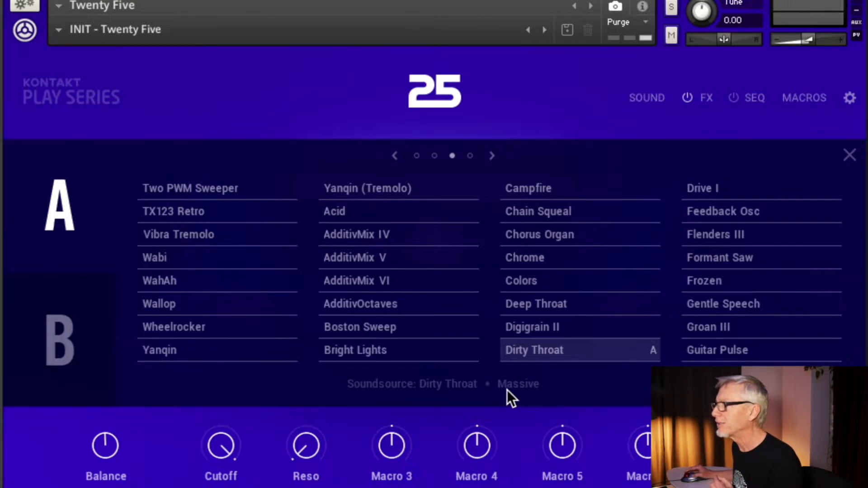
pyautogui.click(100, 313)
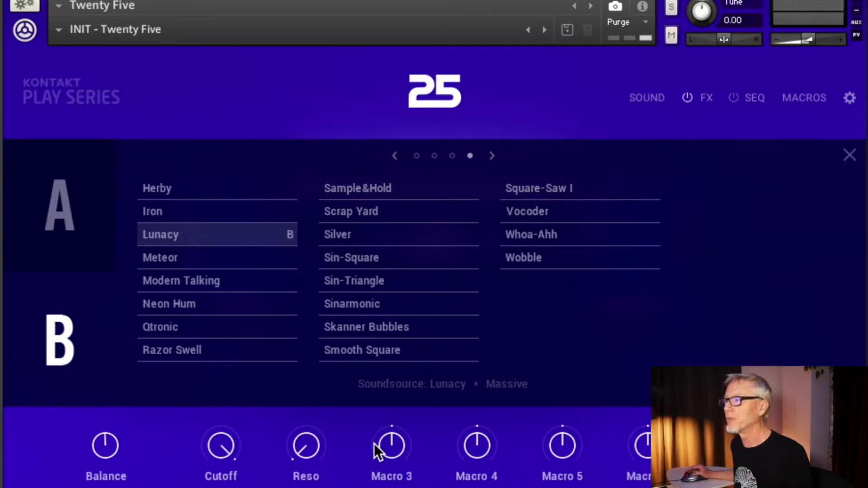
pyautogui.click(849, 156)
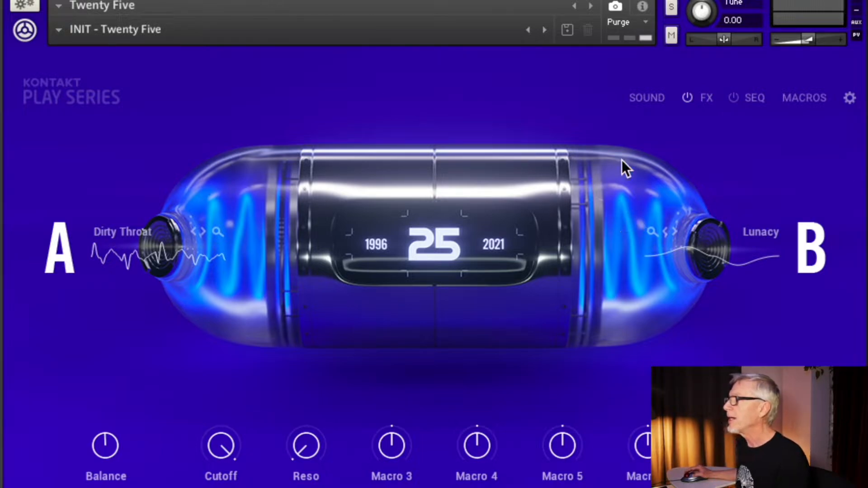
# - Show layer A's sound parameters and lower its Transpose below the centre position
pyautogui.click(643, 102)
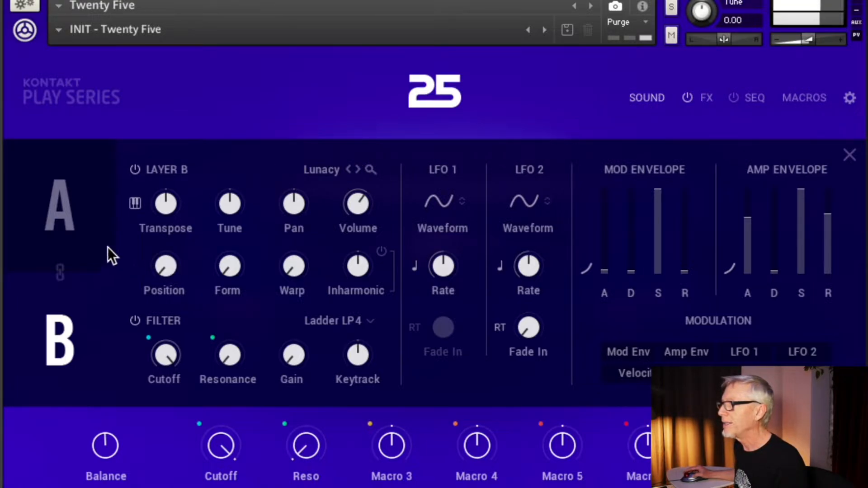
pyautogui.click(59, 276)
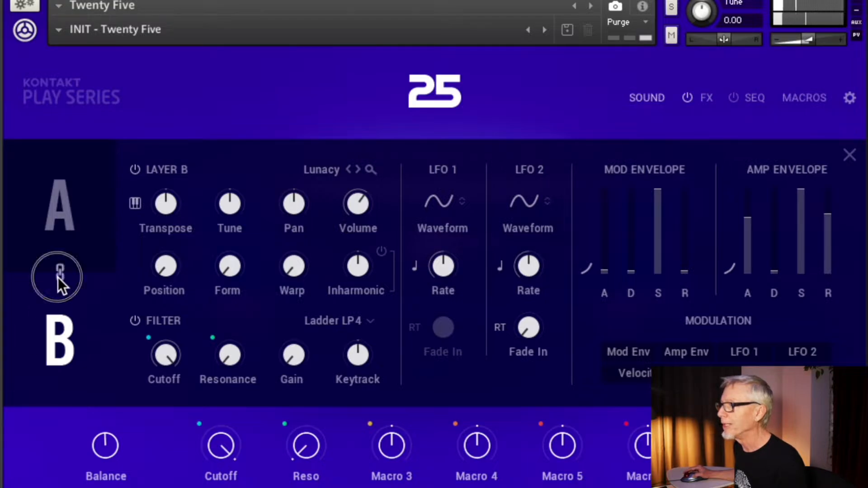
pyautogui.click(91, 252)
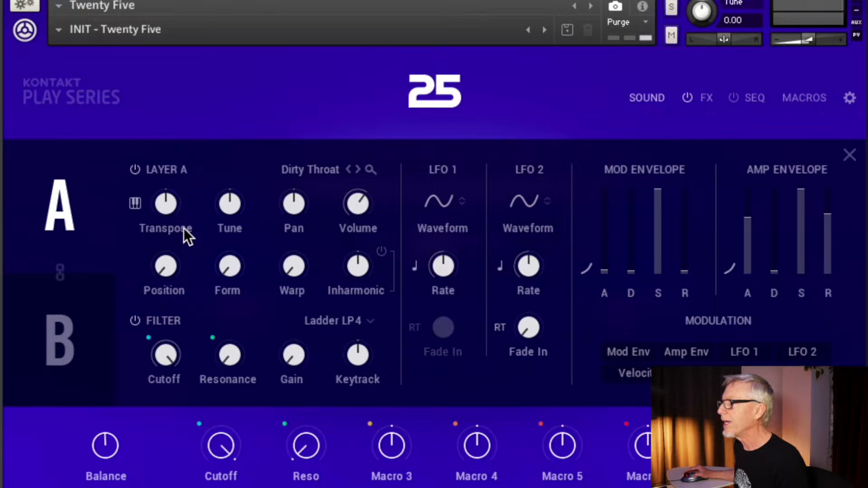
pyautogui.click(169, 206)
pyautogui.moveTo(169, 206); pyautogui.dragTo(169, 192)
pyautogui.click(174, 205)
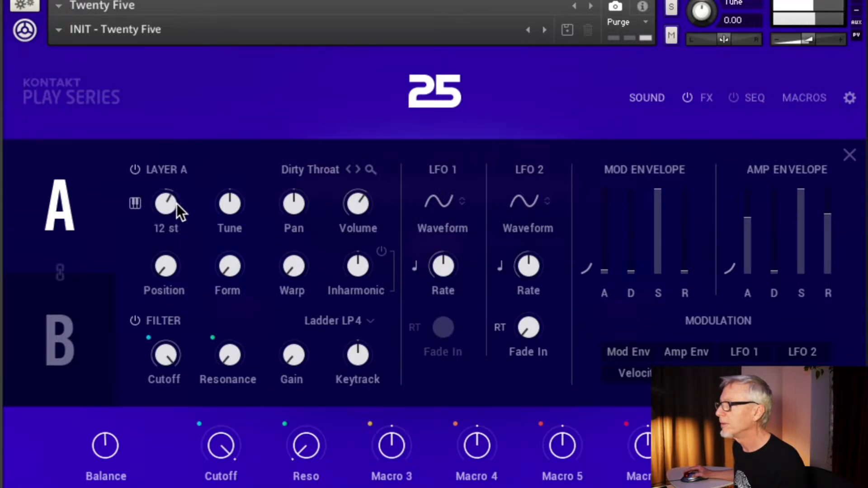
pyautogui.moveTo(169, 205); pyautogui.dragTo(175, 263)
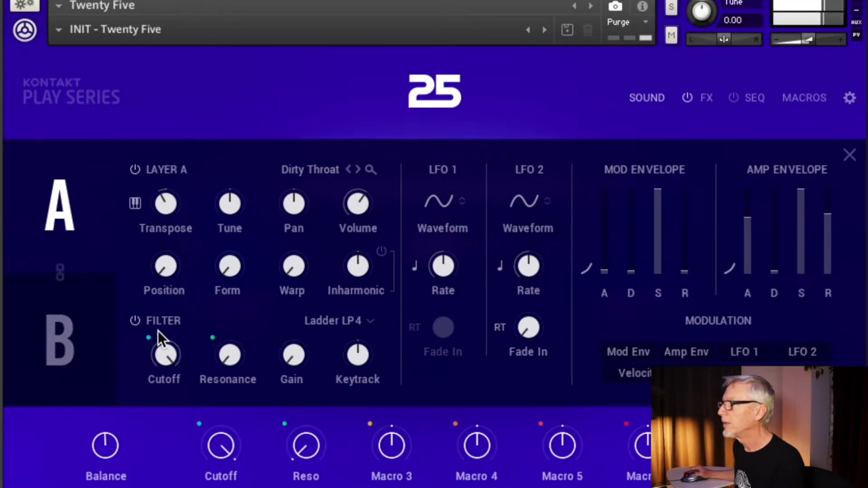
# - Pan layer A slightly left, raise its Position and Form, and adjust its filter with lower cutoff and higher resonance
pyautogui.click(296, 202)
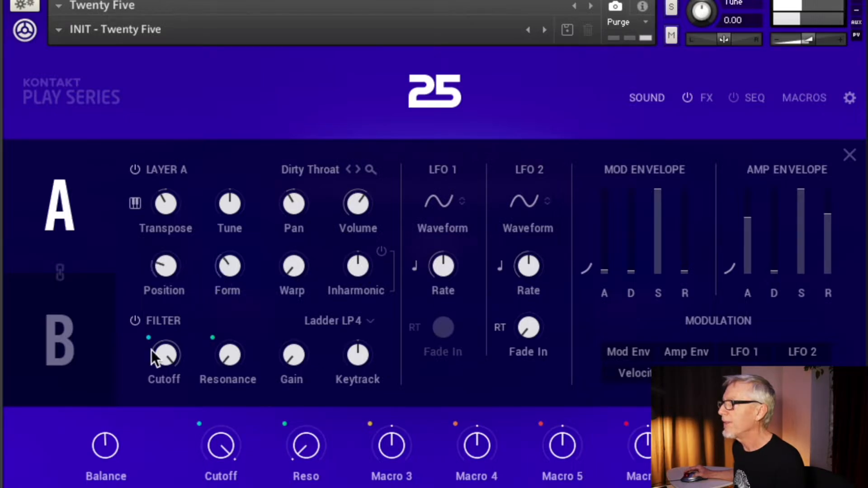
pyautogui.moveTo(169, 368); pyautogui.dragTo(170, 388)
pyautogui.moveTo(230, 364); pyautogui.dragTo(231, 320)
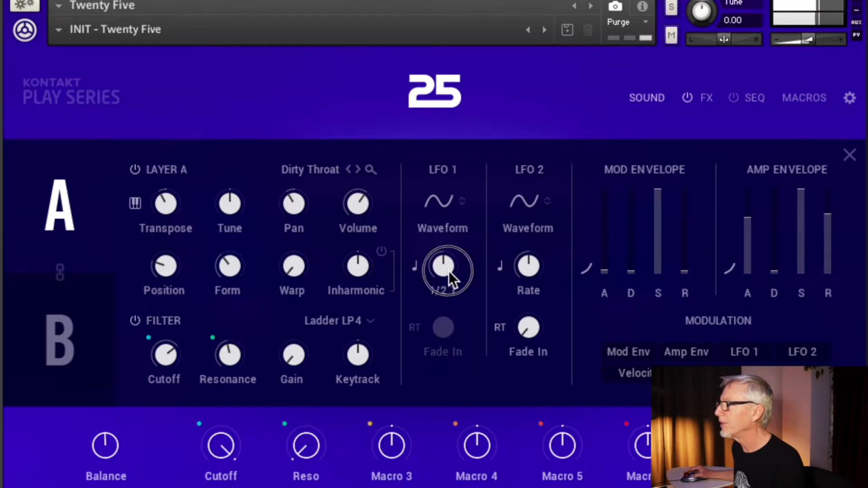
# - Slow both of layer A's LFO rates, with LFO 2 at 12/1 and LFO 1 somewhat faster
pyautogui.moveTo(443, 272); pyautogui.dragTo(442, 328)
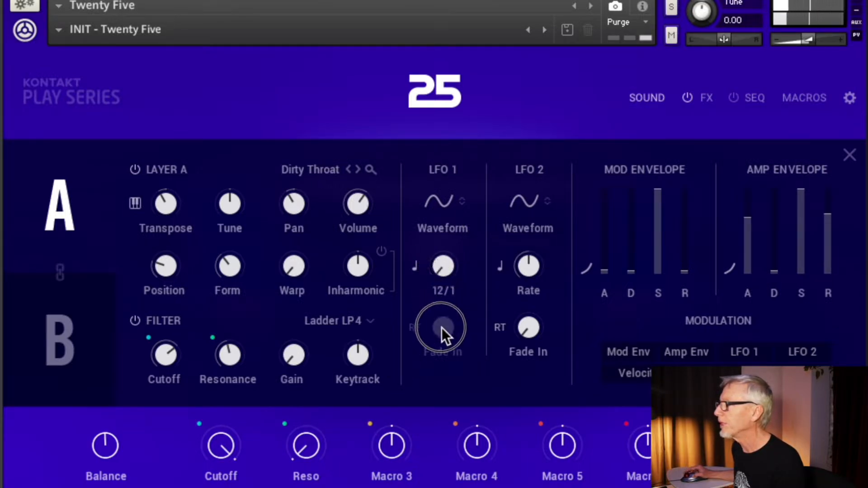
pyautogui.moveTo(526, 266); pyautogui.dragTo(520, 376)
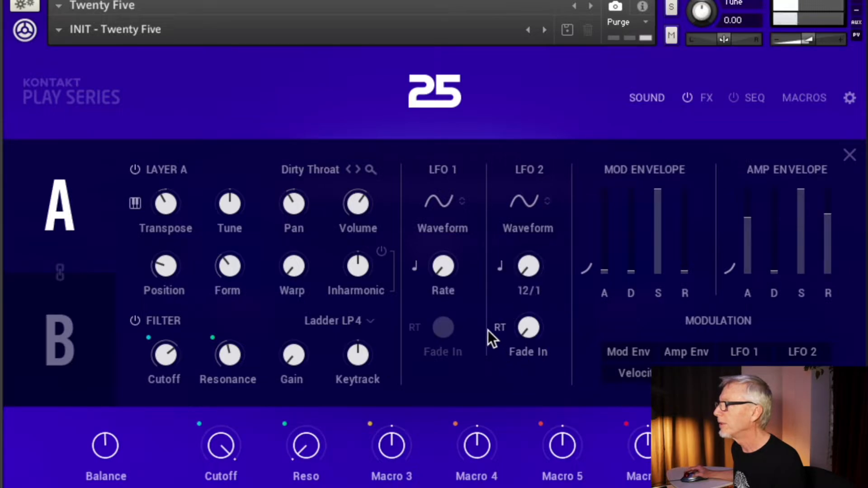
pyautogui.moveTo(446, 268); pyautogui.dragTo(448, 254)
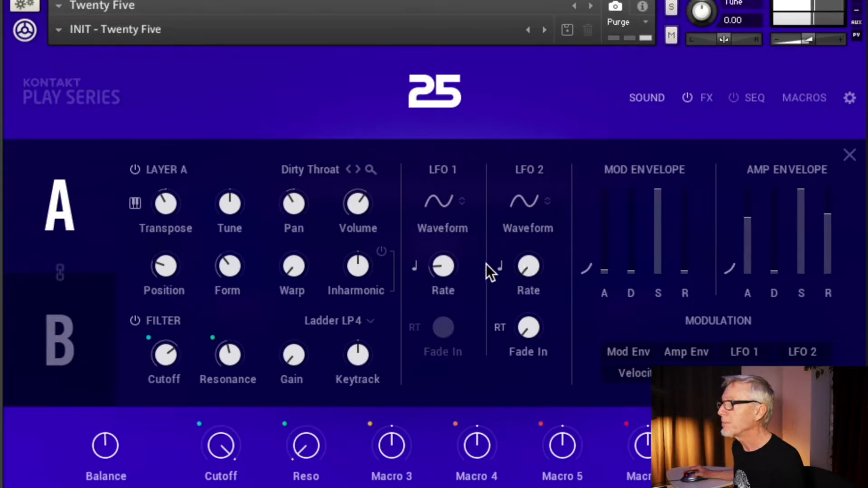
# - Pan layer B to 13 R, set its Position to 17.3 %, and lower its filter cutoff while raising the resonance
pyautogui.click(100, 302)
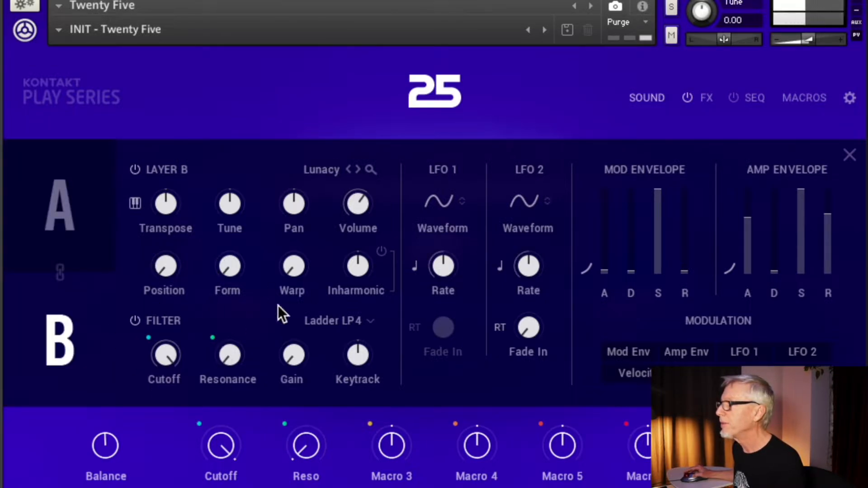
pyautogui.moveTo(297, 203); pyautogui.dragTo(298, 197)
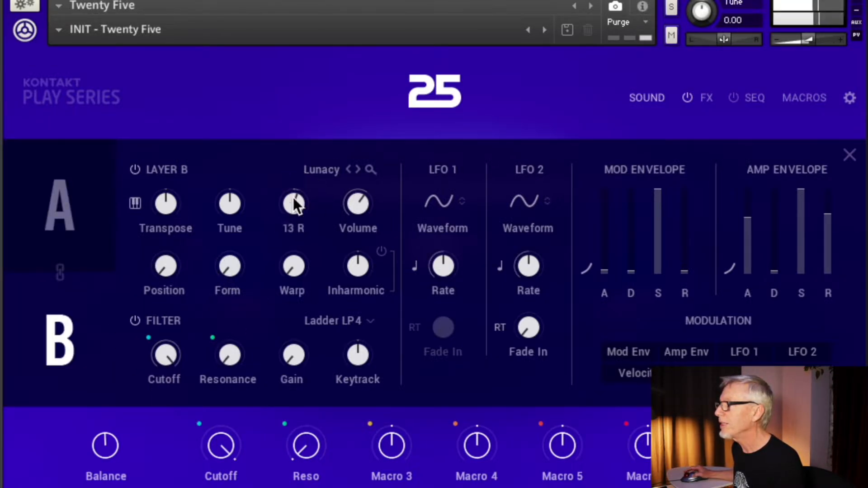
pyautogui.moveTo(166, 273); pyautogui.dragTo(170, 257)
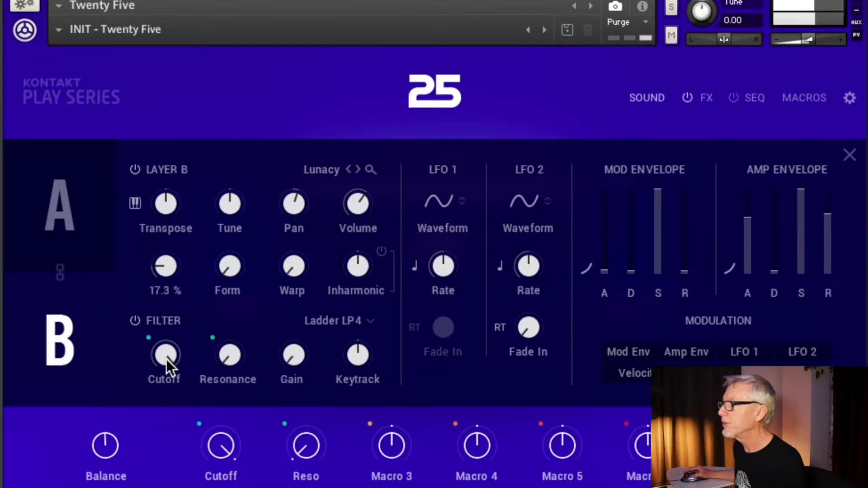
pyautogui.moveTo(166, 358); pyautogui.dragTo(180, 396)
pyautogui.moveTo(230, 357); pyautogui.dragTo(238, 320)
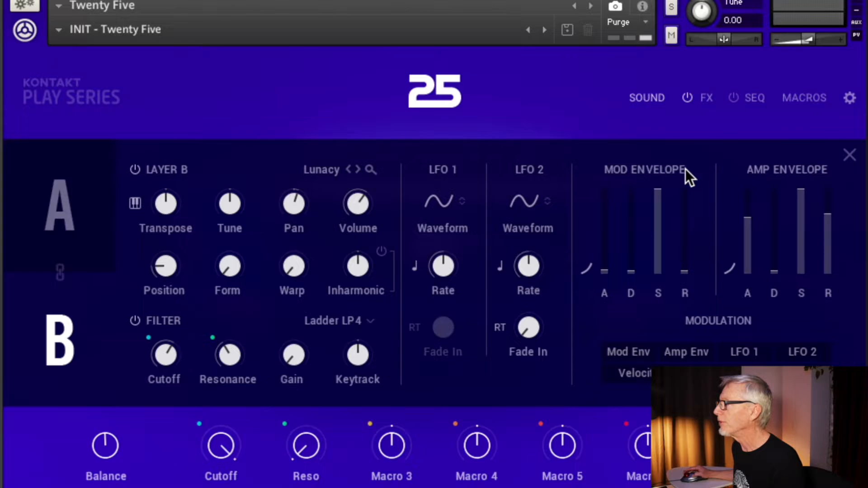
# - Shorten the amp envelope attack to about 188.8 ms on layer A and to a similar time on layer B
pyautogui.click(93, 242)
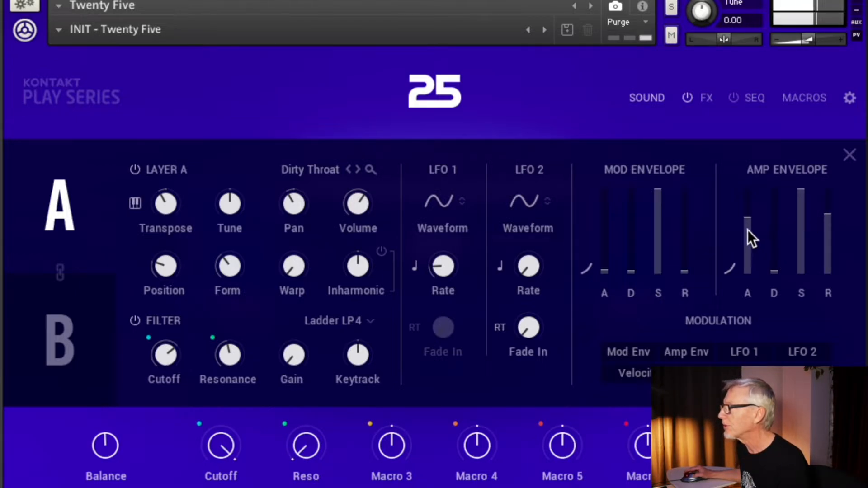
pyautogui.moveTo(748, 221); pyautogui.dragTo(751, 257)
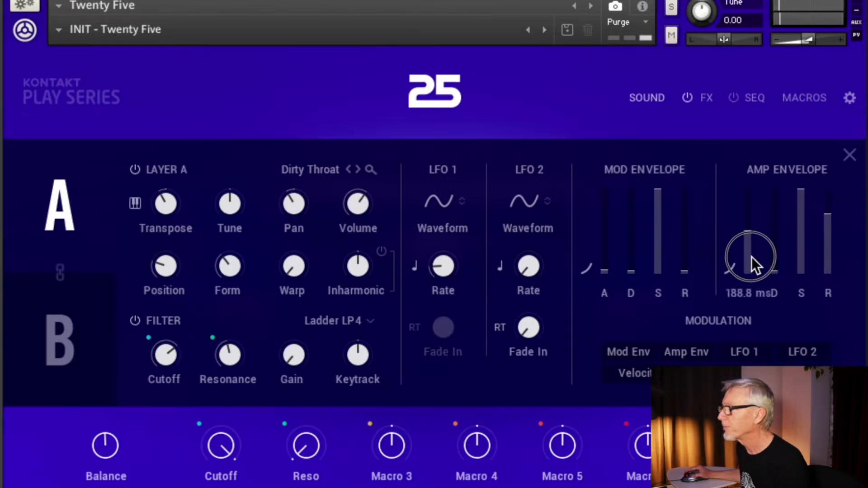
pyautogui.click(87, 335)
pyautogui.moveTo(744, 219); pyautogui.dragTo(755, 252)
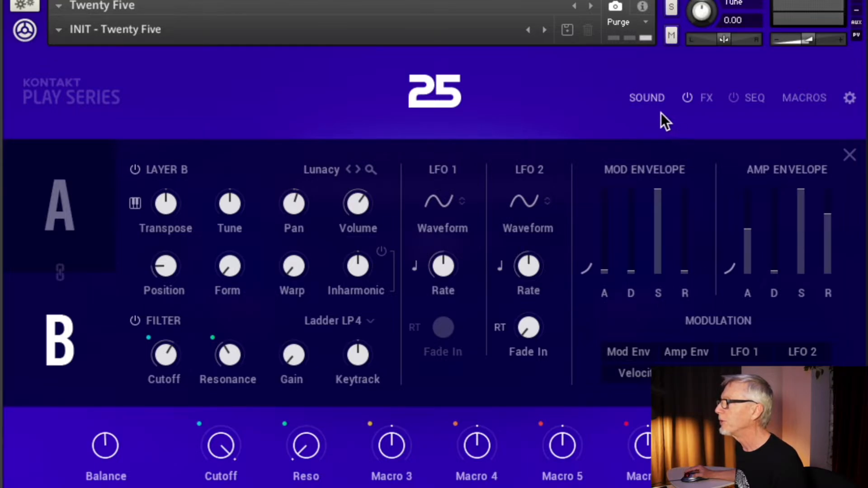
# - Examine the EQ A and EQ B controls in the effects section
pyautogui.click(708, 98)
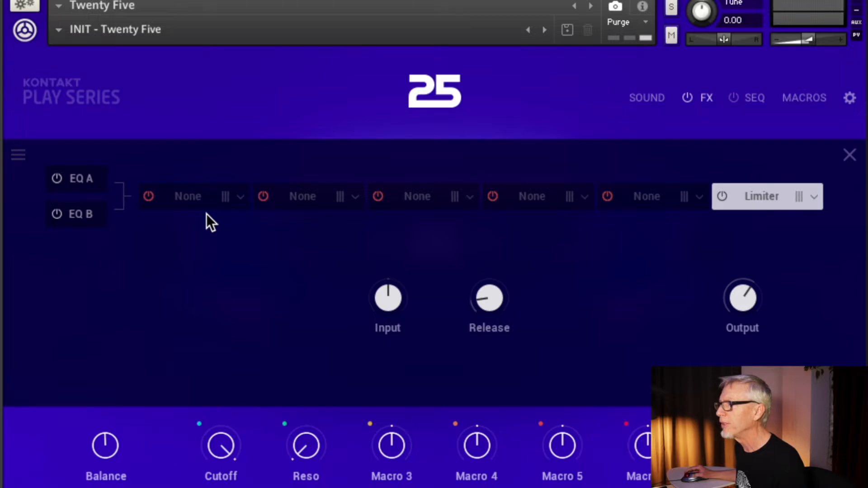
pyautogui.click(91, 179)
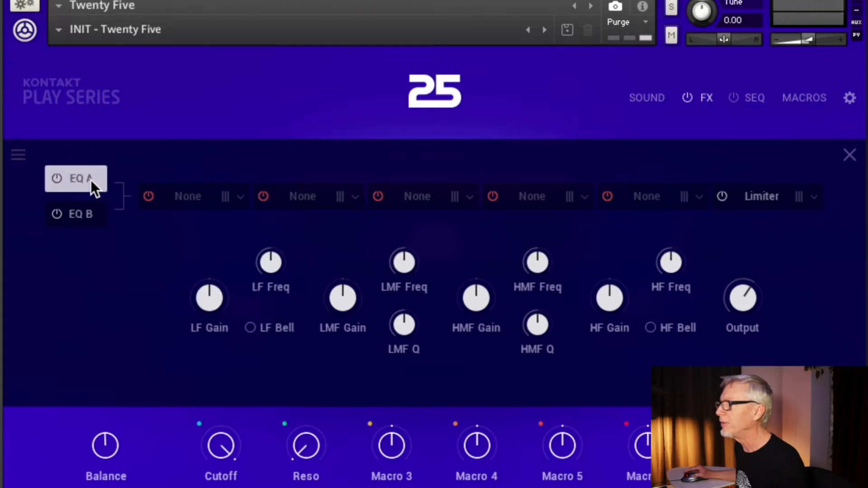
pyautogui.click(88, 215)
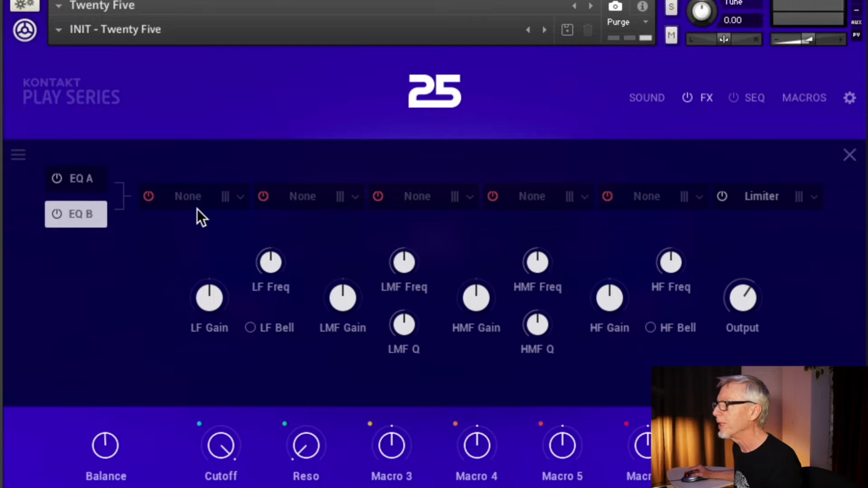
# - Load the Bus Compressor into the first empty effect slot after the layer EQs
pyautogui.click(224, 196)
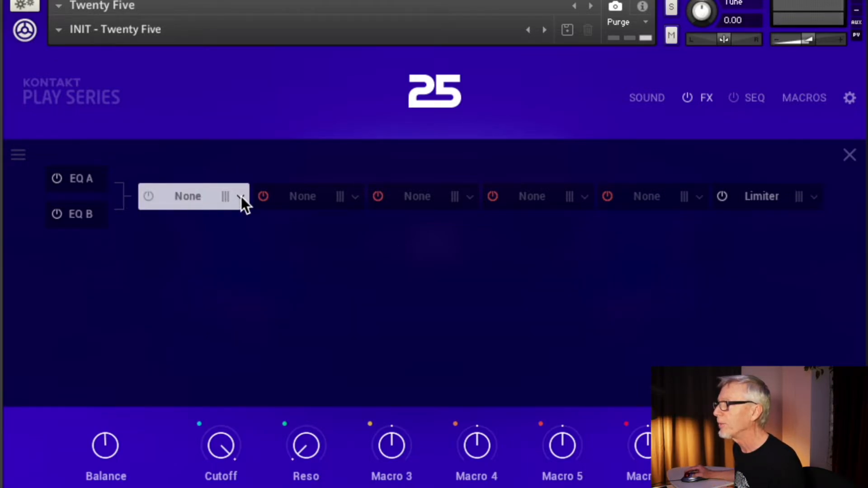
pyautogui.click(241, 195)
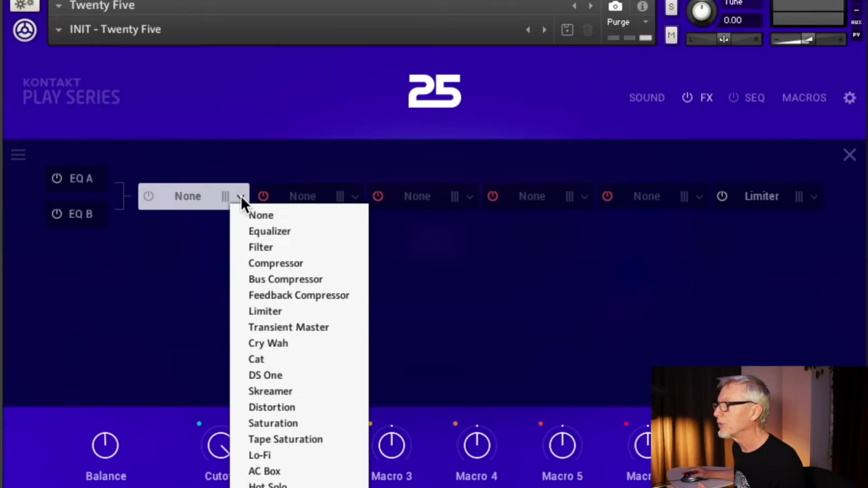
pyautogui.click(277, 282)
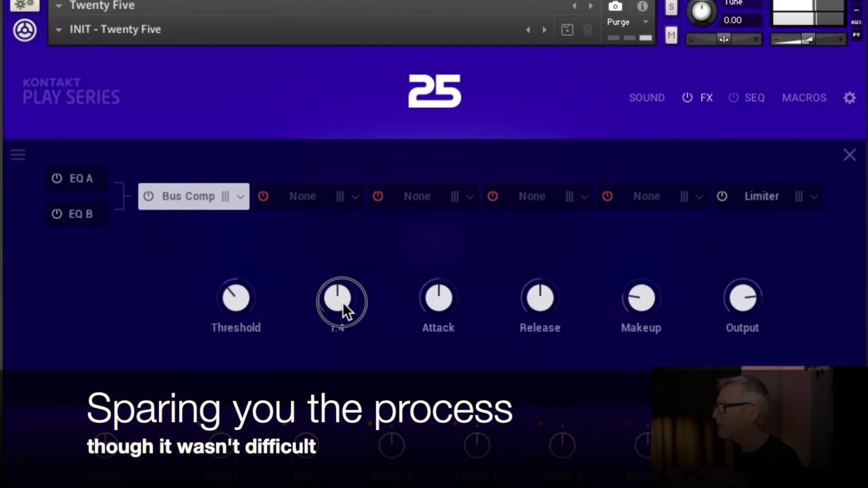
# - Load Choral into the second effect slot, set its type to Ensemble, and adjust its depth, feedback, width and mix
pyautogui.click(352, 203)
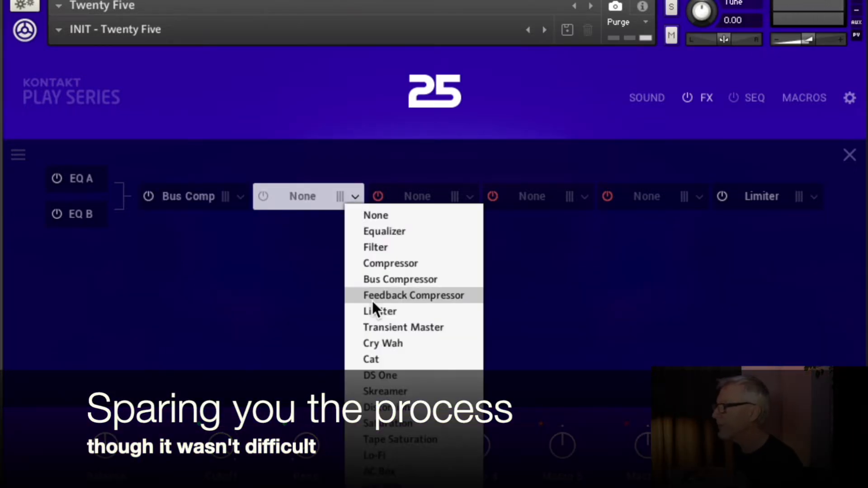
pyautogui.click(418, 483)
pyautogui.click(110, 303)
pyautogui.click(109, 333)
pyautogui.moveTo(235, 324); pyautogui.dragTo(235, 357)
pyautogui.moveTo(445, 296); pyautogui.dragTo(446, 253)
pyautogui.moveTo(632, 295); pyautogui.dragTo(629, 267)
pyautogui.moveTo(742, 257); pyautogui.dragTo(744, 287)
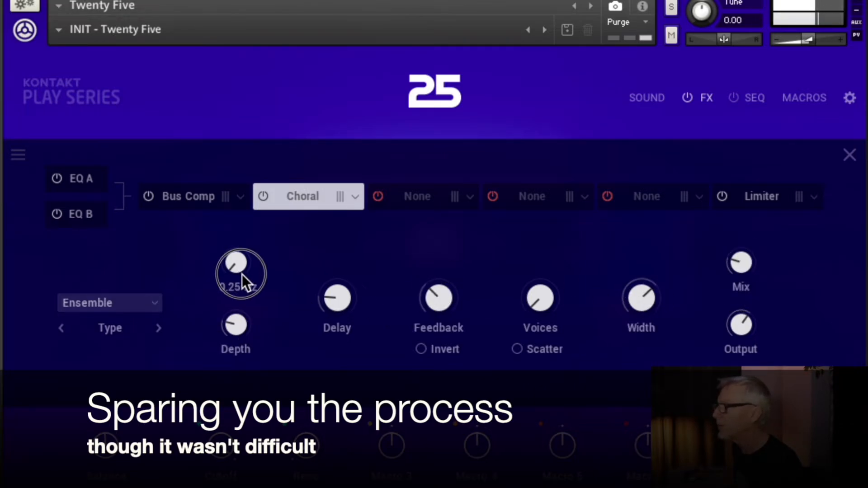
# - Add the Replika delay in the third effect slot, set its type to Diffusion, and adjust its size
pyautogui.click(456, 198)
pyautogui.click(110, 303)
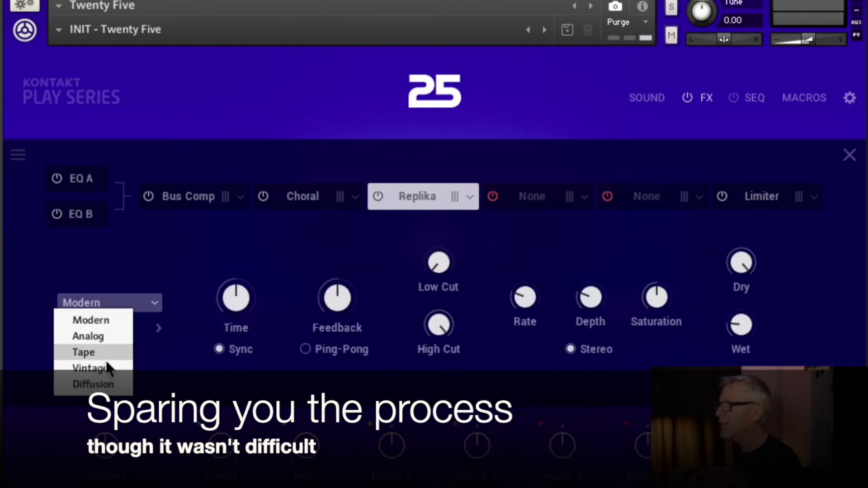
pyautogui.click(95, 384)
pyautogui.moveTo(524, 296); pyautogui.dragTo(525, 273)
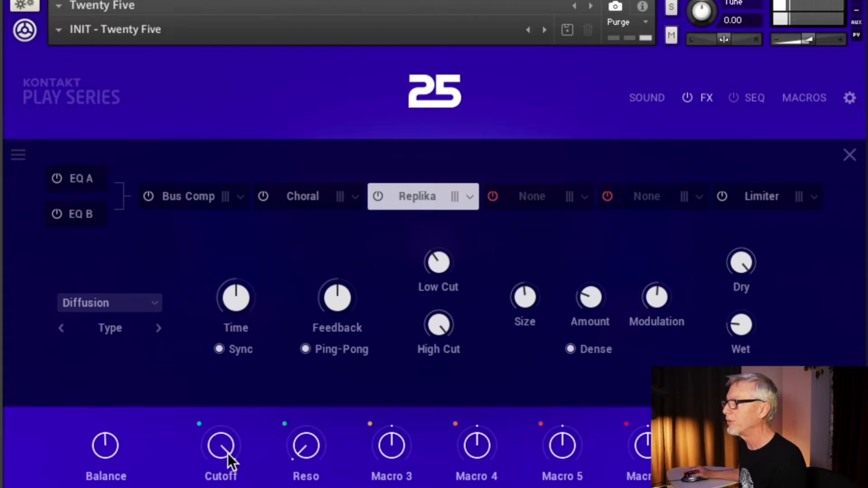
# - Bring the Cutoff macro down to 52.9 % and raise the Reso macro
pyautogui.moveTo(224, 450)
pyautogui.mouseDown()
pyautogui.moveTo(229, 487)
pyautogui.moveTo(221, 450)
pyautogui.moveTo(221, 459)
pyautogui.mouseUp()
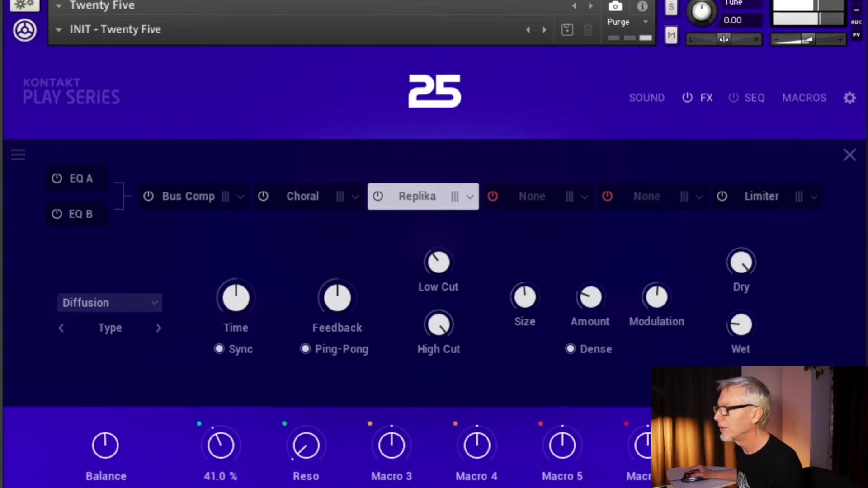
pyautogui.moveTo(224, 455); pyautogui.dragTo(229, 422)
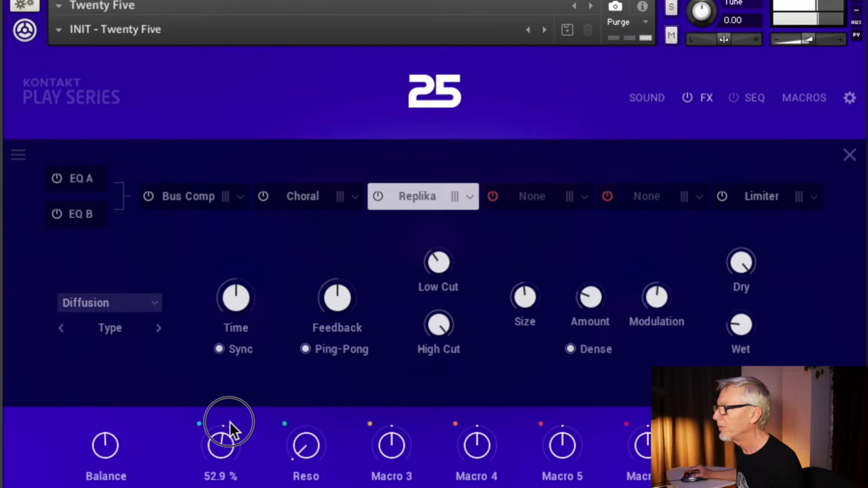
pyautogui.moveTo(312, 439); pyautogui.dragTo(332, 362)
# - Slow both of layer B's LFO rates, setting LFO 1 to 5/1 and LFO 2 somewhat faster
pyautogui.click(644, 100)
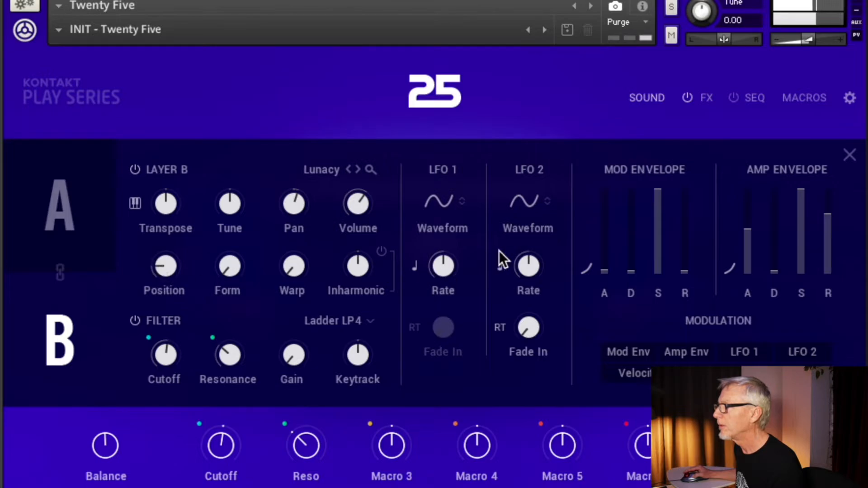
pyautogui.click(537, 265)
pyautogui.moveTo(443, 269); pyautogui.dragTo(454, 295)
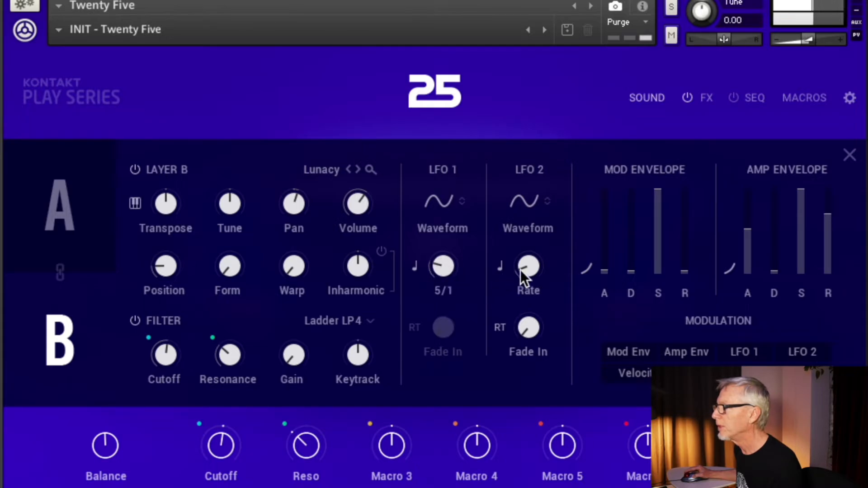
pyautogui.moveTo(520, 269); pyautogui.dragTo(531, 242)
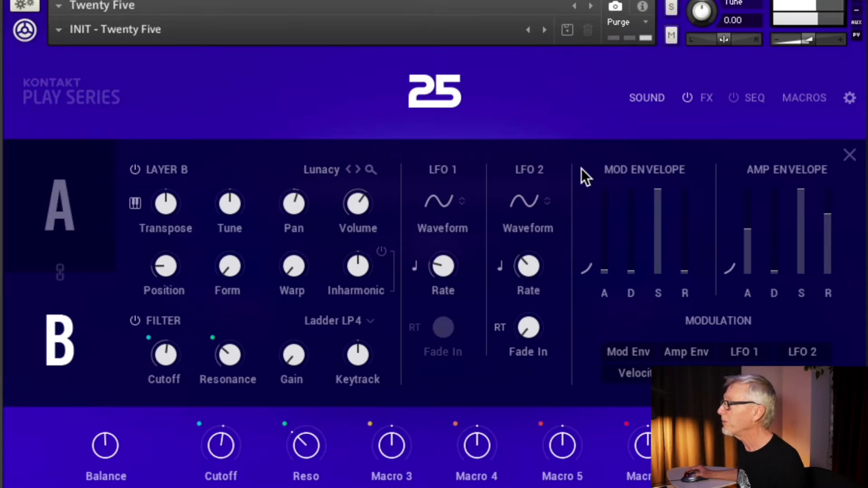
# - Load the IR Verb into the fourth effect slot and set its type to Vintage Plate
pyautogui.click(708, 101)
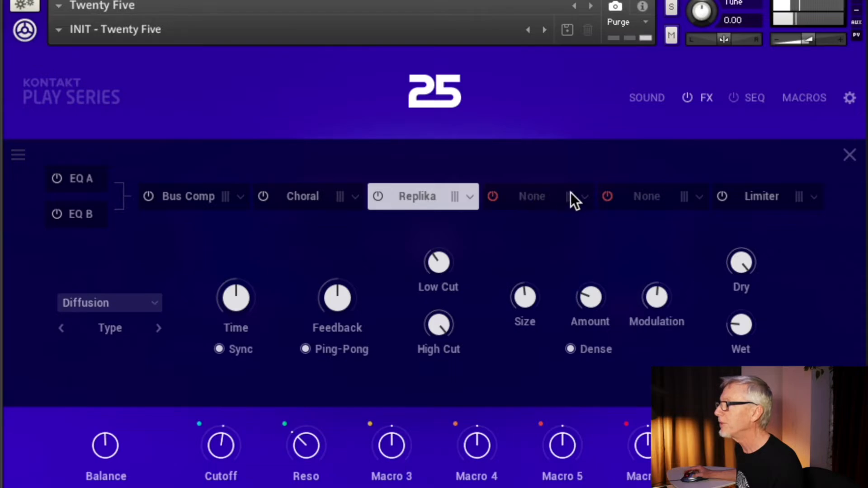
pyautogui.click(583, 198)
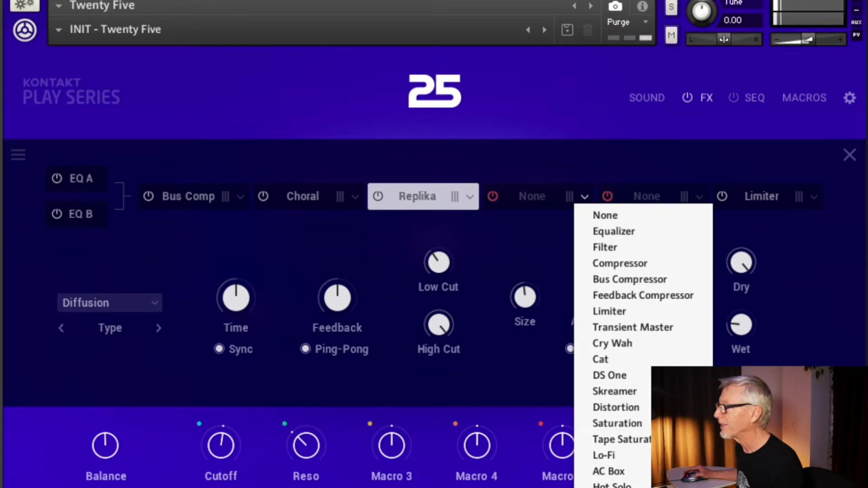
pyautogui.click(615, 486)
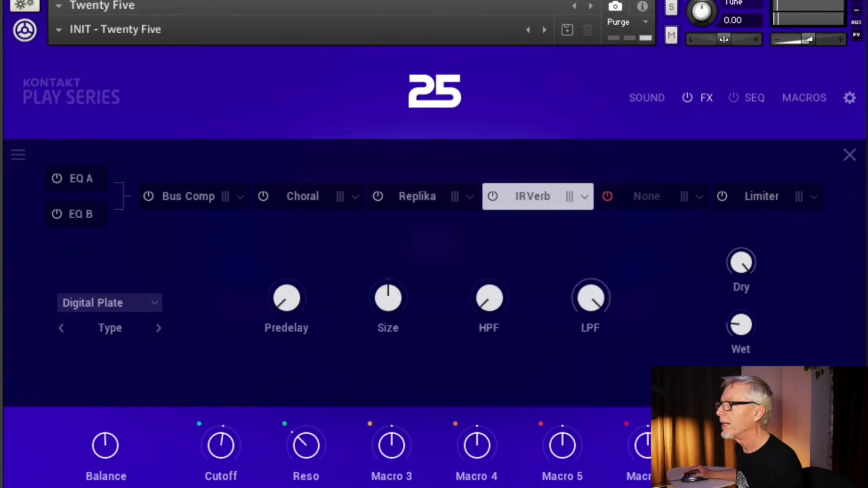
pyautogui.click(154, 304)
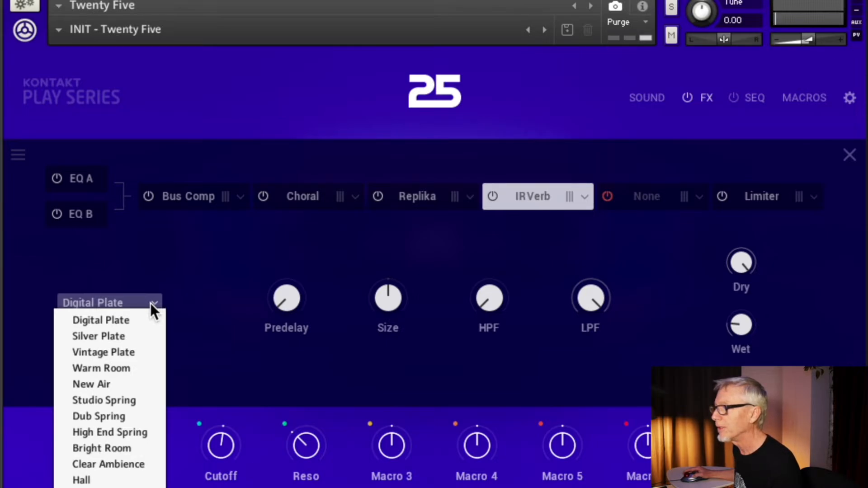
pyautogui.click(122, 352)
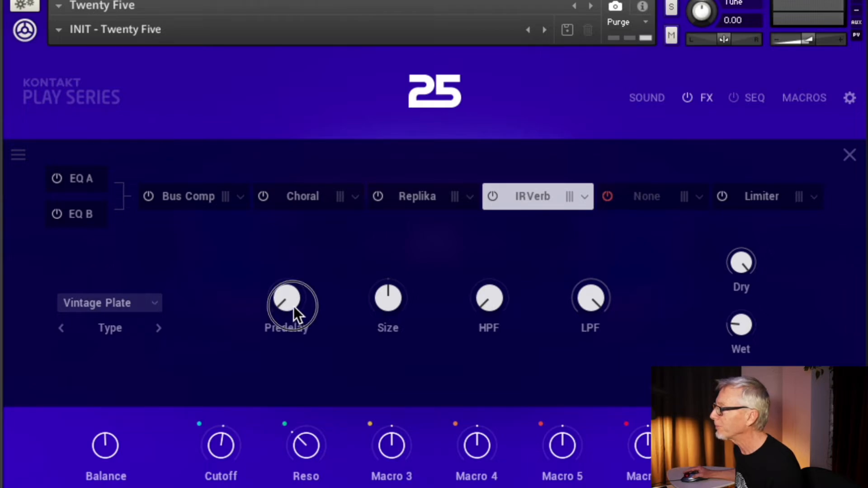
# - Raise the reverb's predelay to just below the middle and slightly increase its wet level
pyautogui.moveTo(289, 280)
pyautogui.mouseDown()
pyautogui.moveTo(289, 296)
pyautogui.moveTo(292, 260)
pyautogui.moveTo(293, 293)
pyautogui.mouseUp()
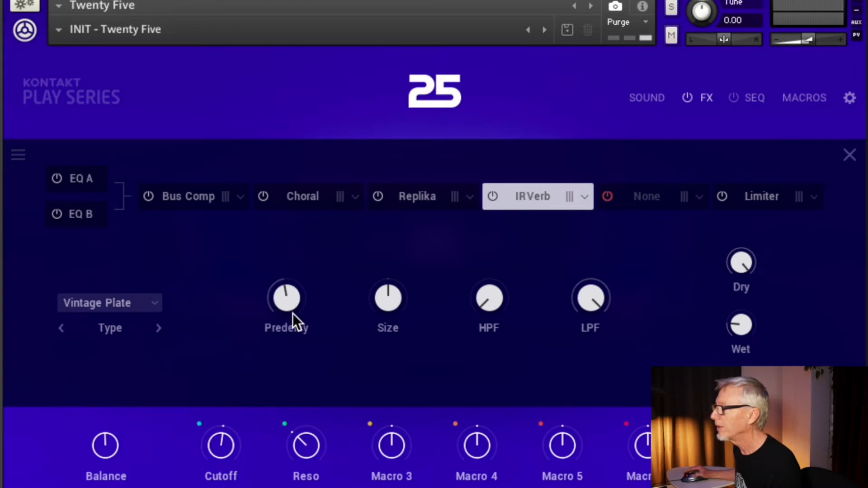
pyautogui.click(285, 300)
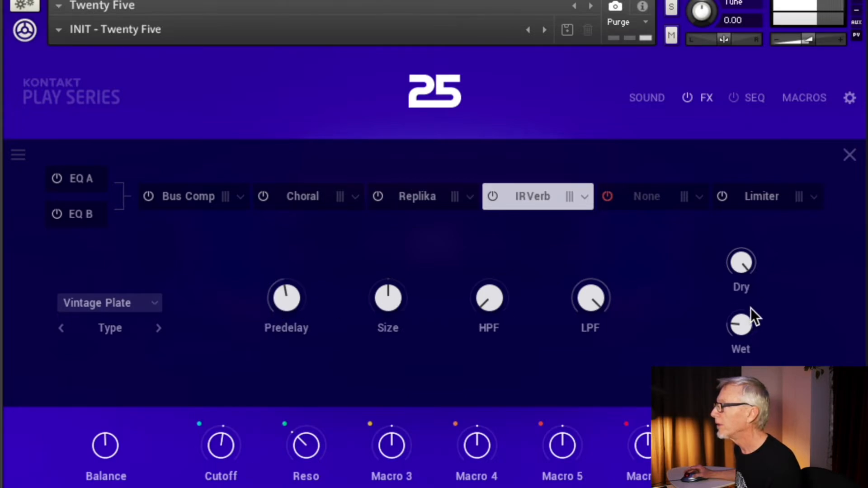
pyautogui.moveTo(747, 315); pyautogui.dragTo(745, 305)
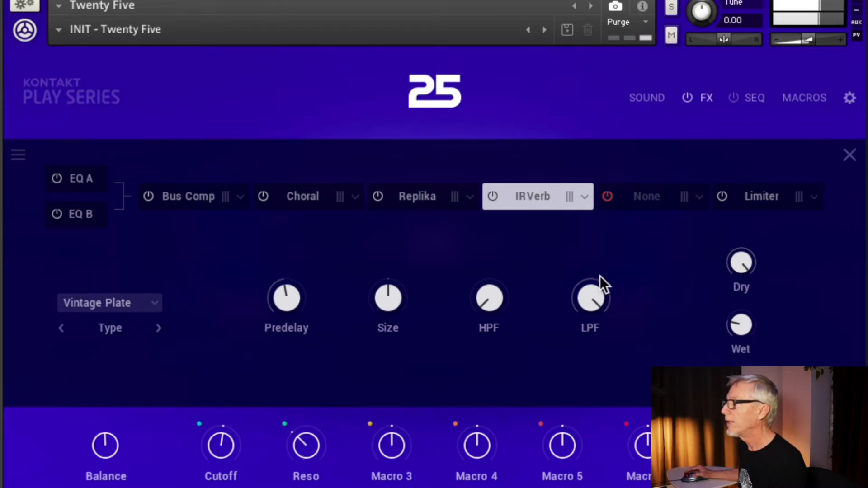
# - Try the step sequencer on the sound and switch it off again
pyautogui.click(751, 99)
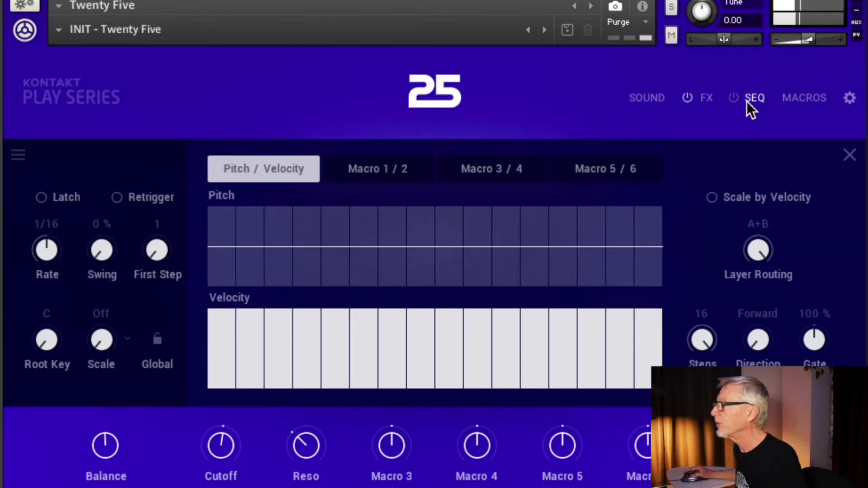
pyautogui.click(737, 101)
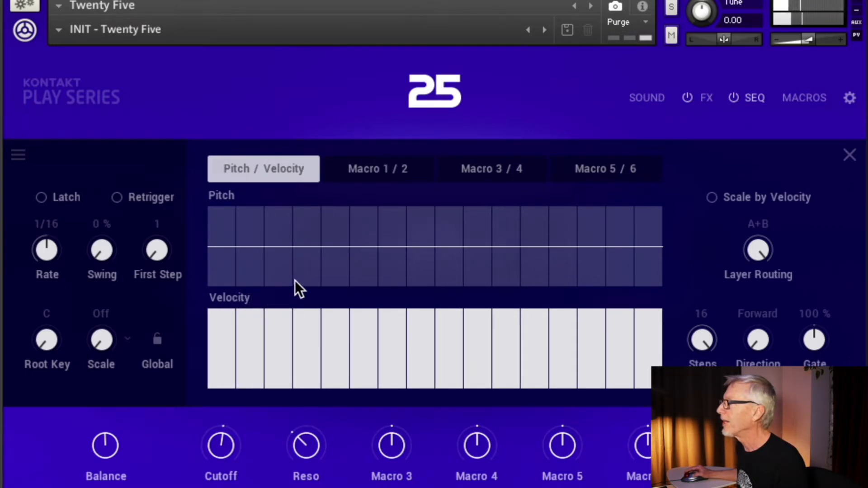
pyautogui.click(732, 98)
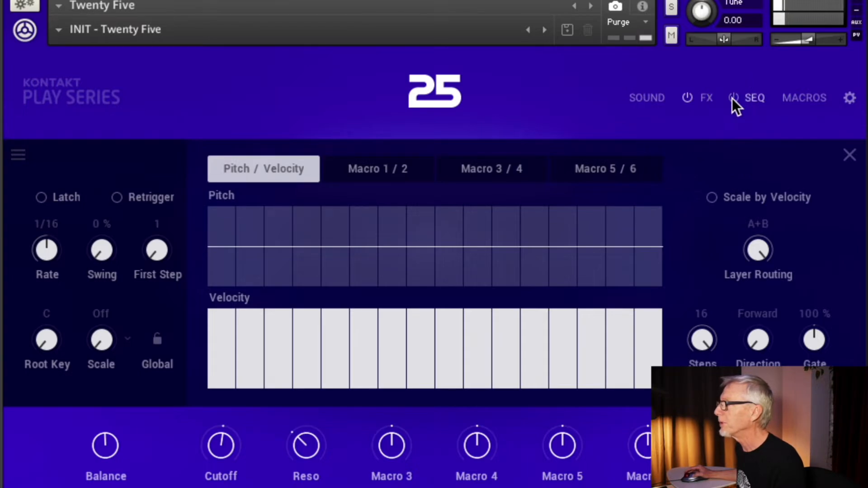
# - Check the Cutoff and Macro 3 assignments and map the Cutoff macro to a hardware controller with MIDI CC learn
pyautogui.click(813, 101)
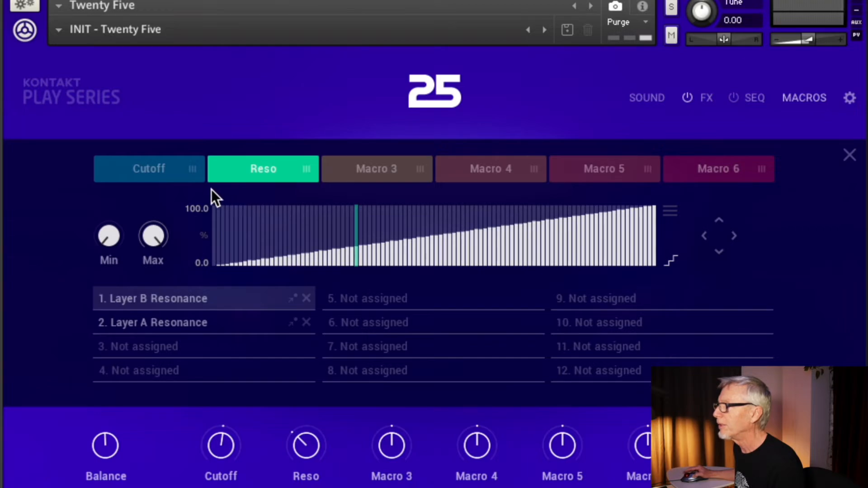
pyautogui.click(155, 169)
pyautogui.click(376, 174)
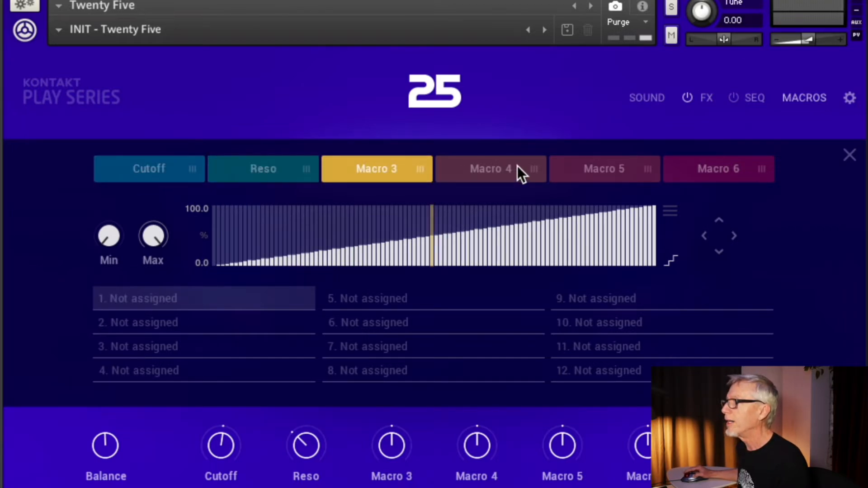
pyautogui.click(157, 170)
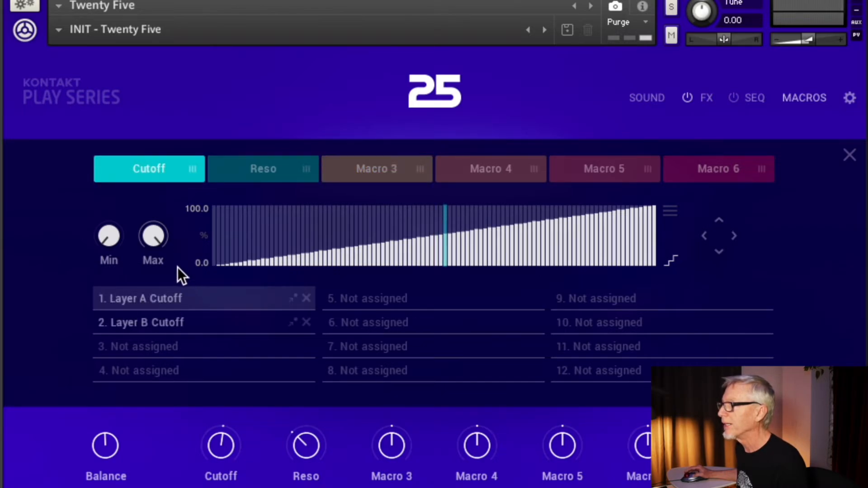
pyautogui.rightClick(223, 443)
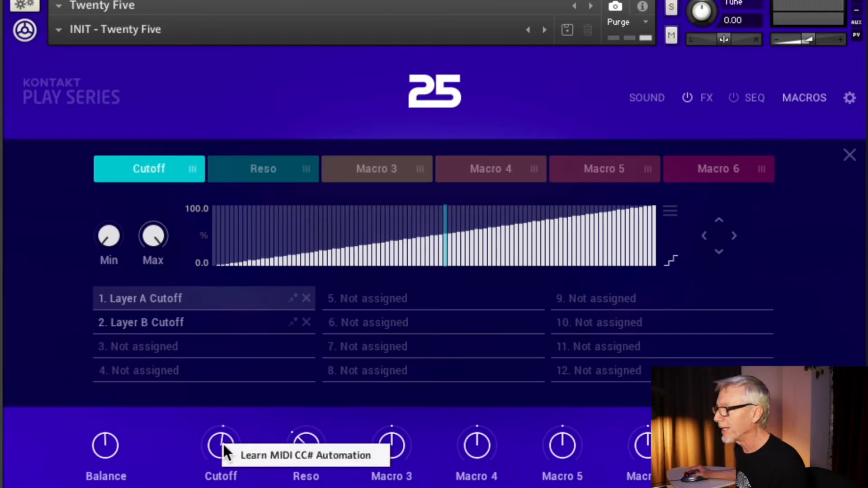
pyautogui.click(260, 452)
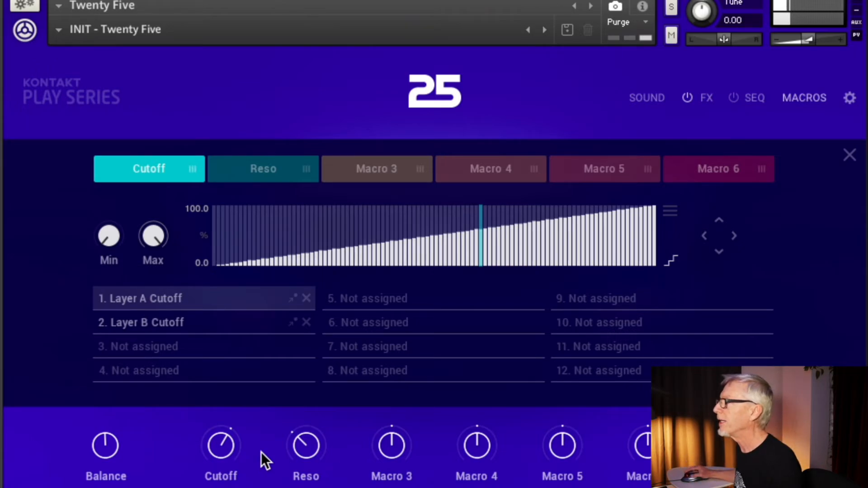
# - Save the sound as a snapshot named "CRH Icy pad"
pyautogui.click(567, 31)
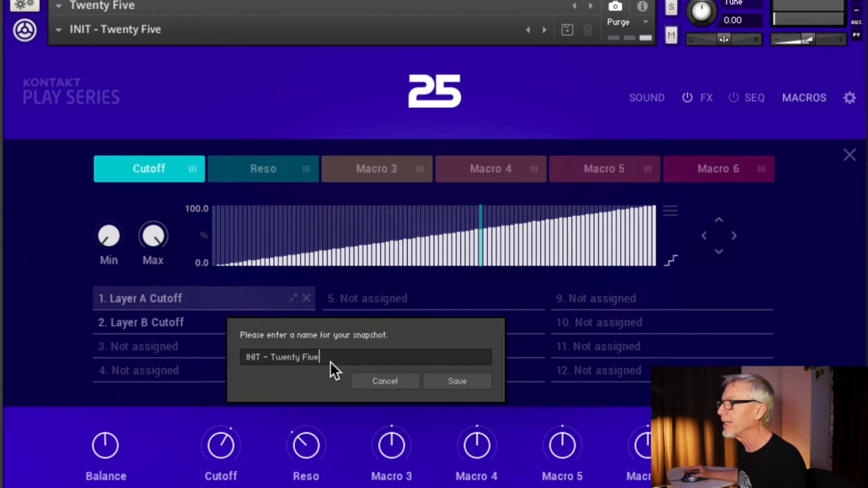
pyautogui.moveTo(323, 357); pyautogui.dragTo(221, 355)
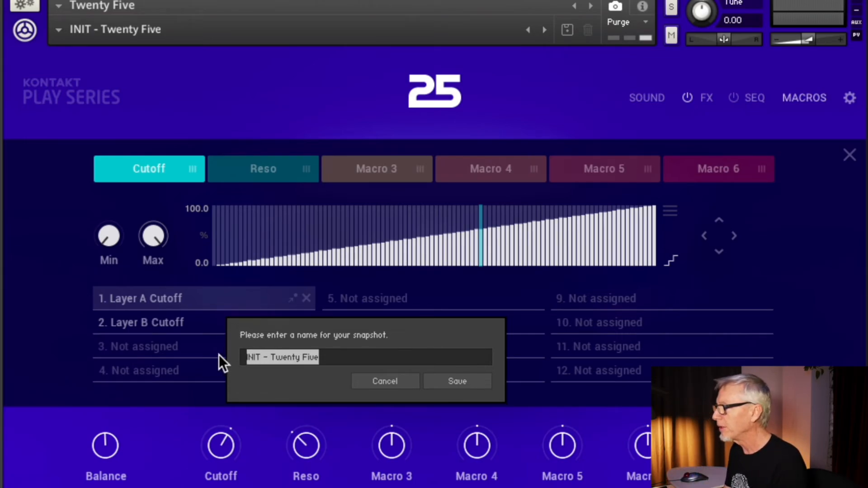
pyautogui.write('CRH')
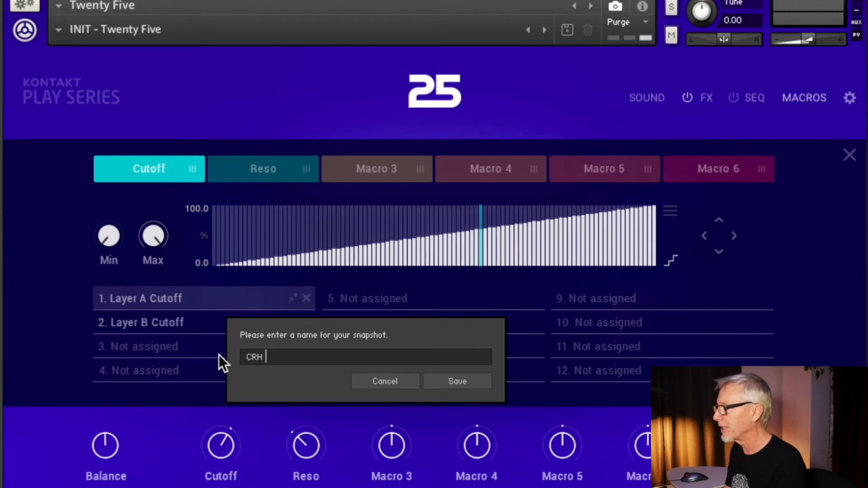
pyautogui.write('Icy')
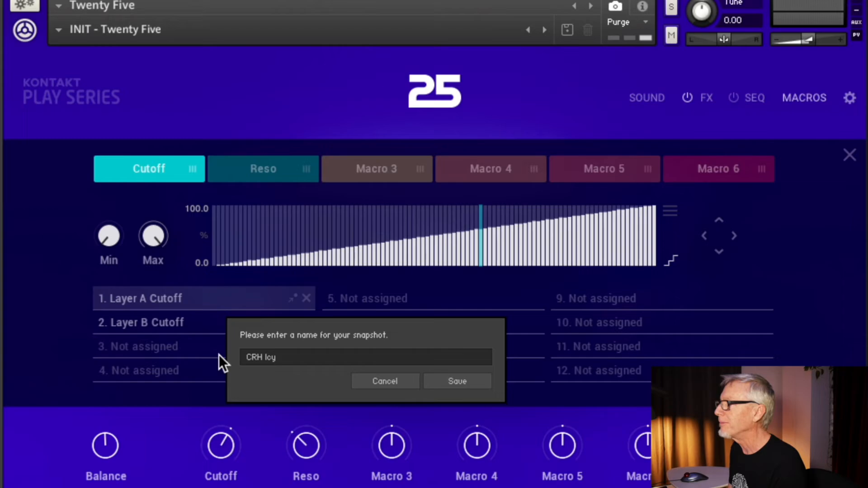
pyautogui.write(' pad')
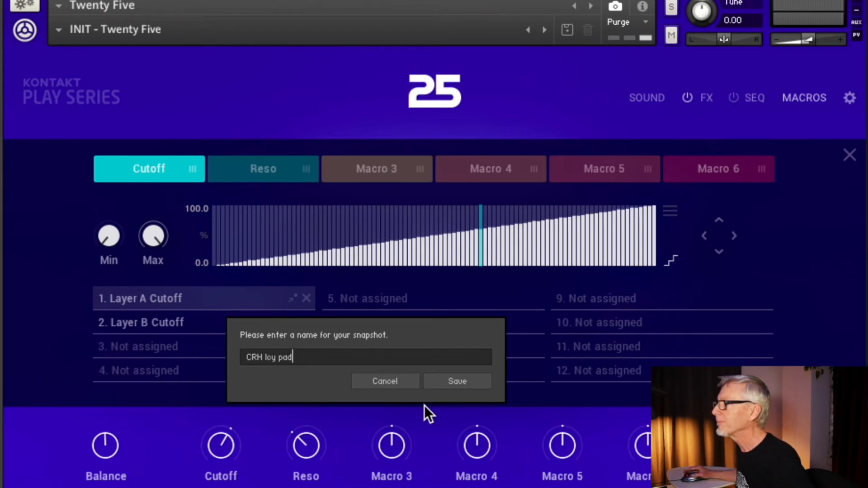
pyautogui.click(450, 391)
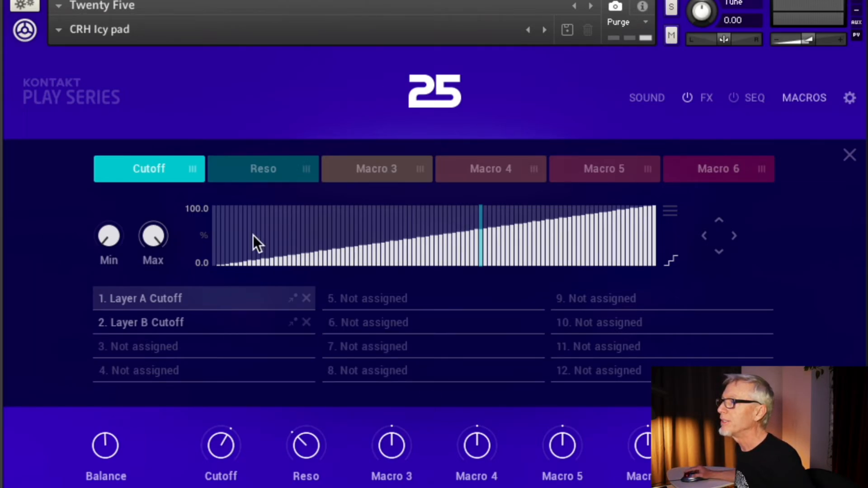
# - Check the list of user snapshots for the saved pad and close it without loading another snapshot
pyautogui.click(58, 29)
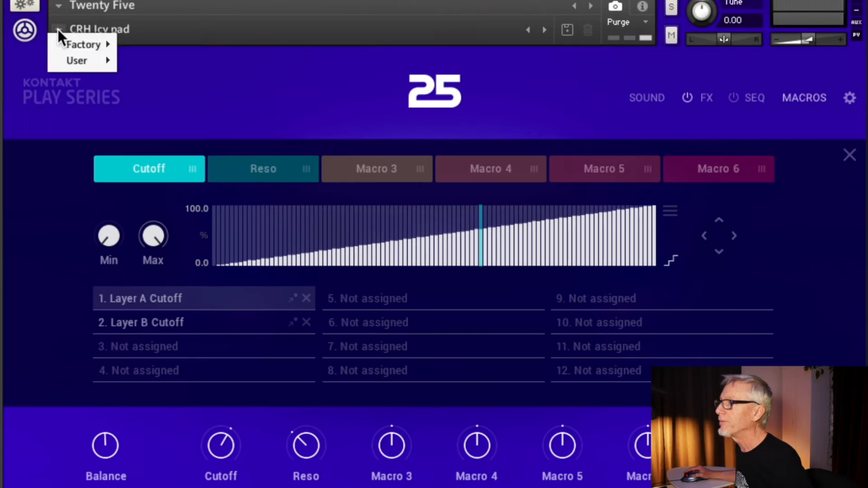
pyautogui.moveTo(83, 46)
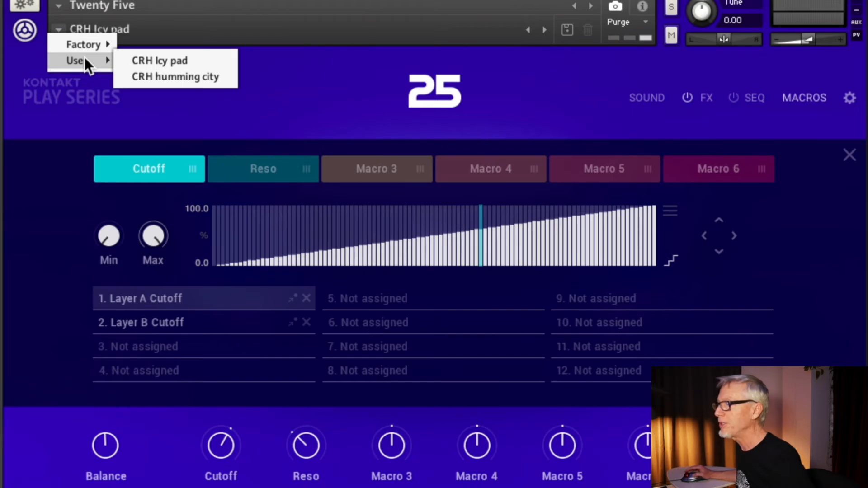
pyautogui.click(251, 120)
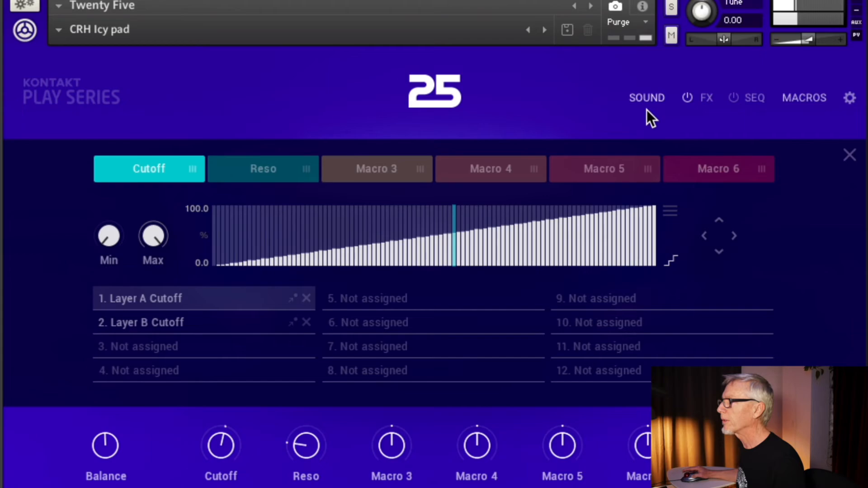
# - Change Layer B's filter type to Ladder LP3 and overwrite the existing "CRH Icy pad" snapshot with the edited sound
pyautogui.click(652, 99)
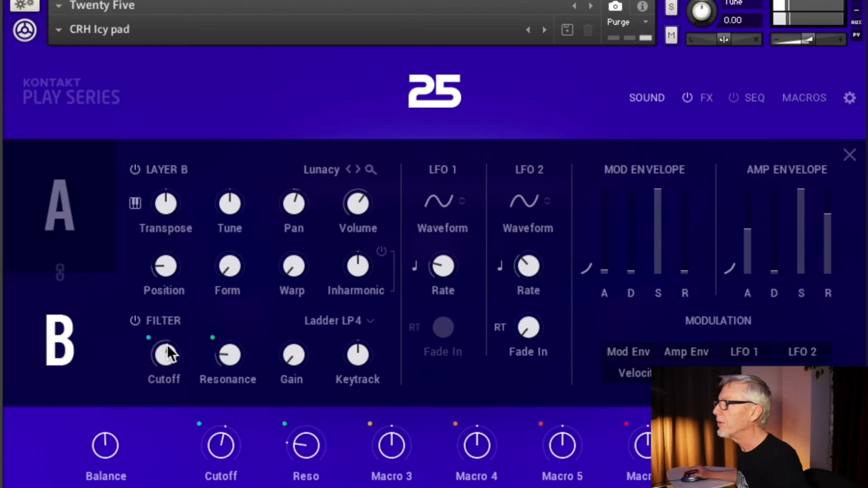
pyautogui.click(360, 323)
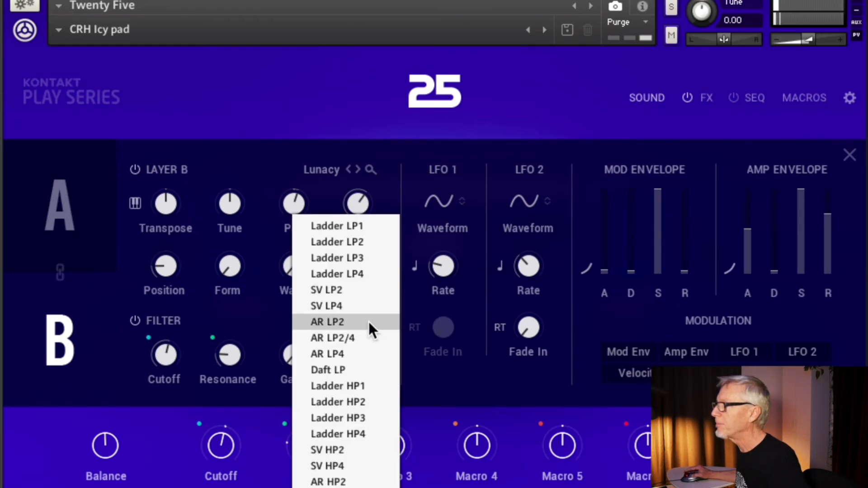
pyautogui.click(360, 258)
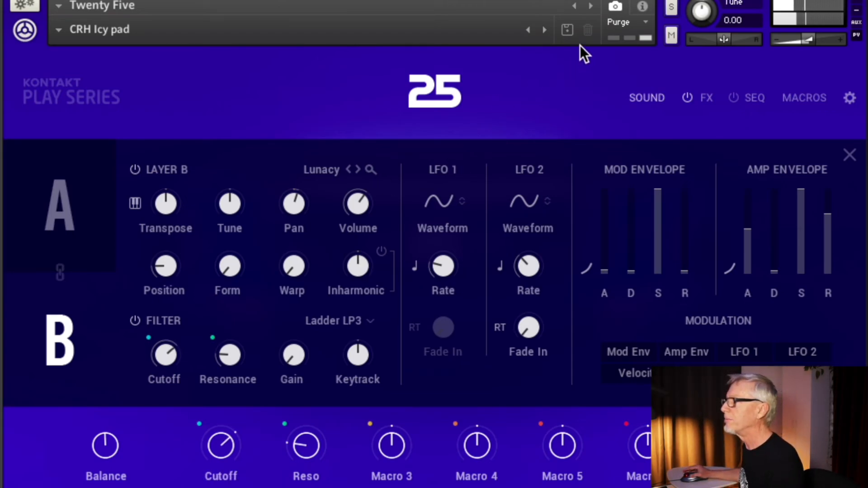
pyautogui.click(568, 31)
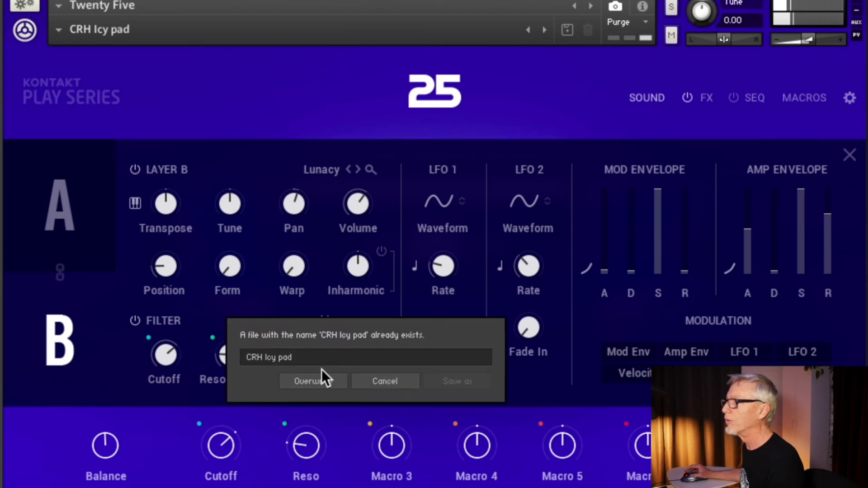
pyautogui.click(316, 386)
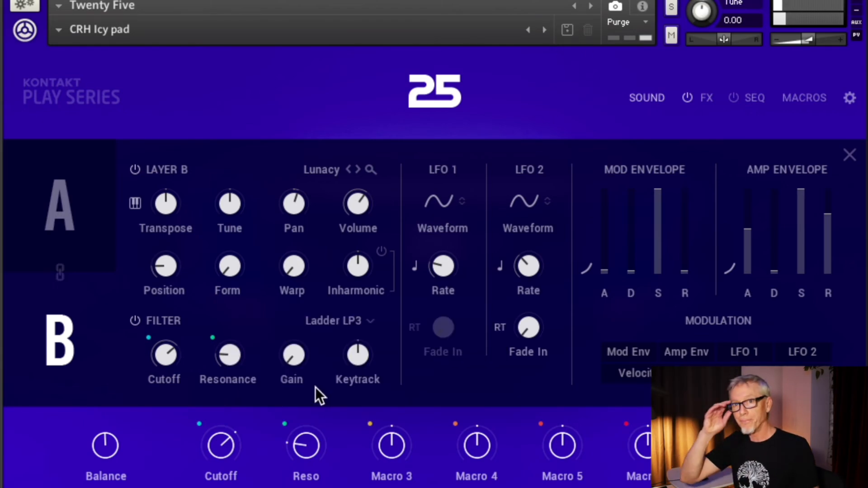